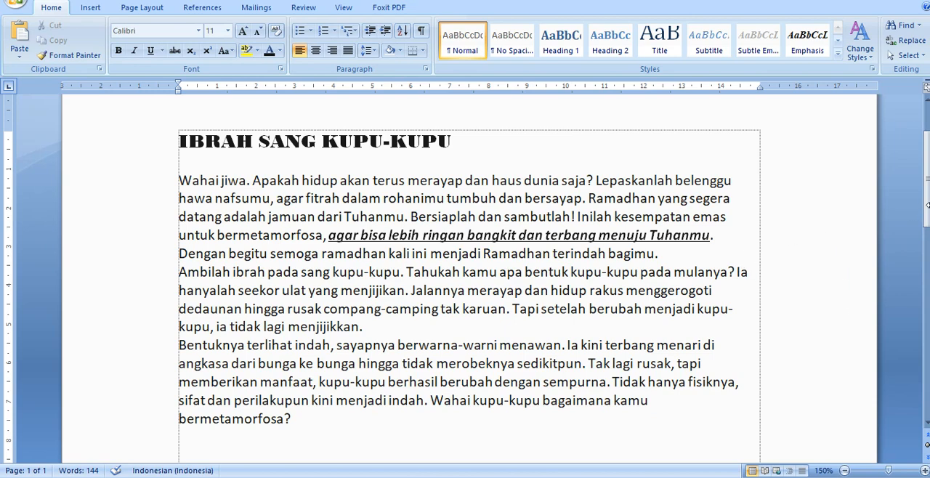
Try double and 1.5 line spacing on the three body paragraphs and return them to single spacing
scroll(927, 204, down, 1)
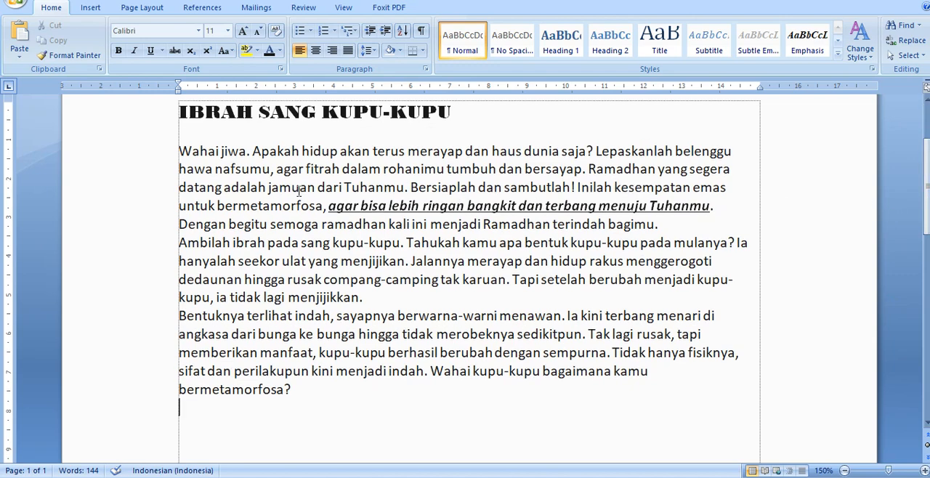
drag(135, 152, 156, 388)
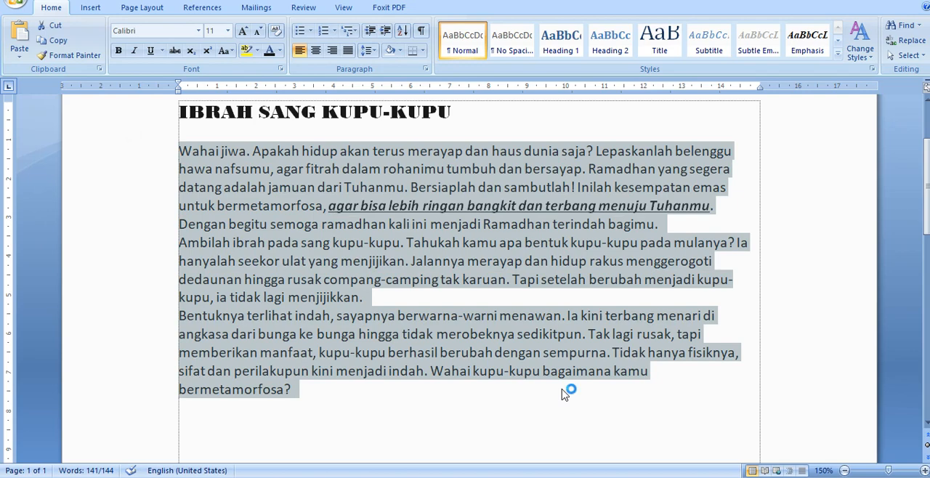
key(ctrl+2)
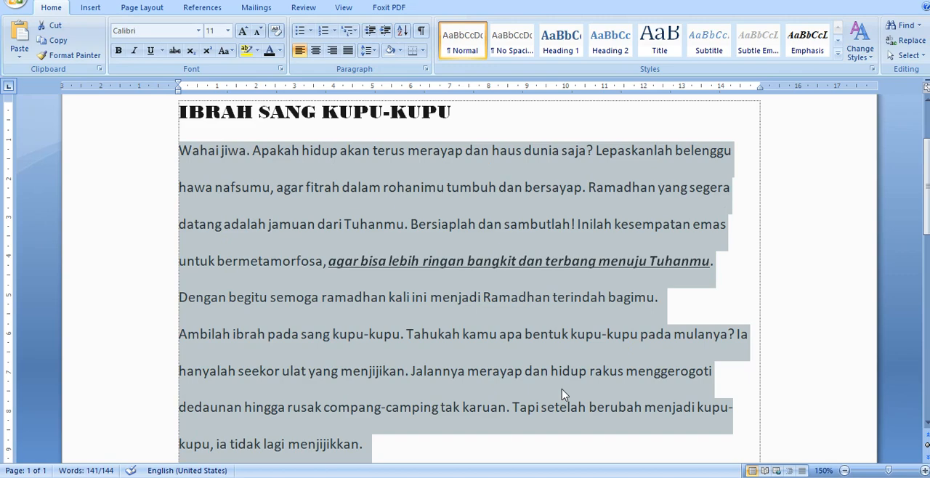
key(ctrl+1)
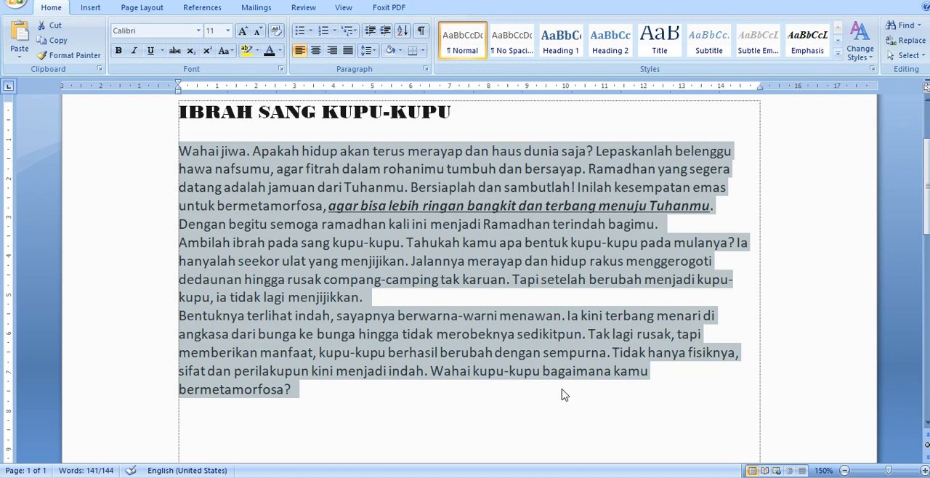
key(ctrl+5)
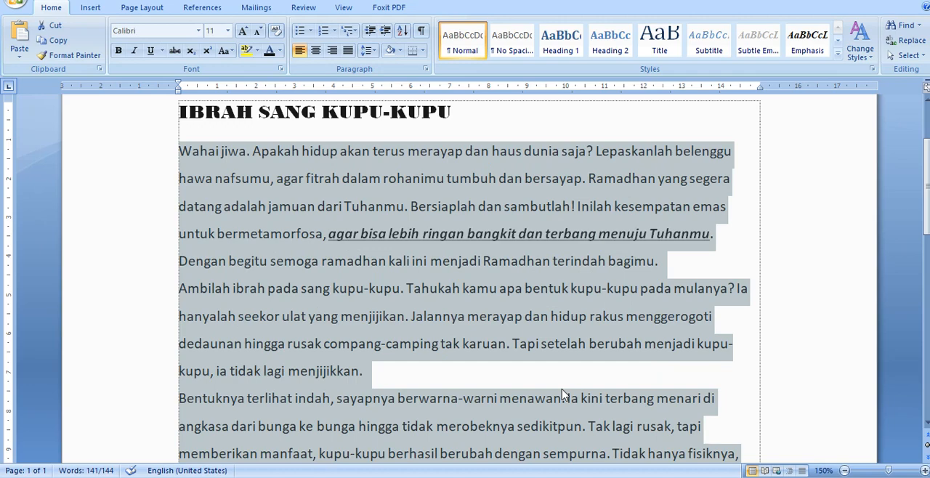
key(ctrl+1)
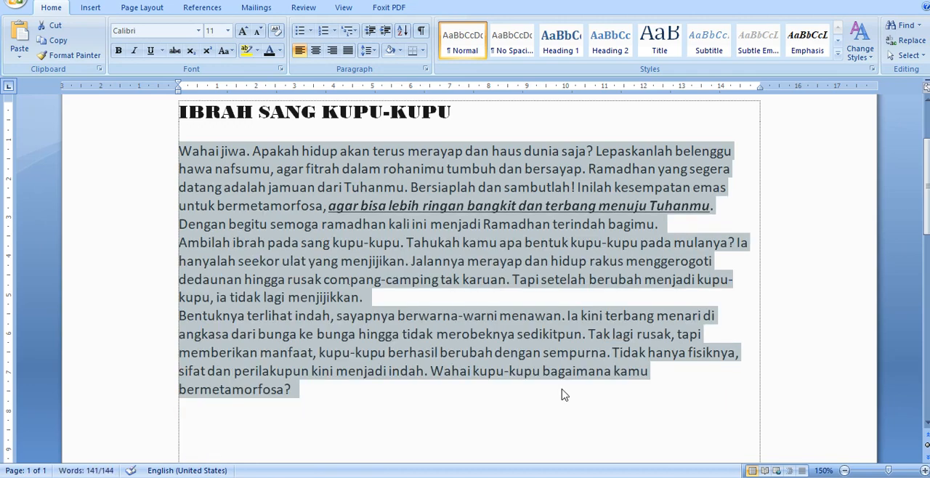
key(ctrl+5)
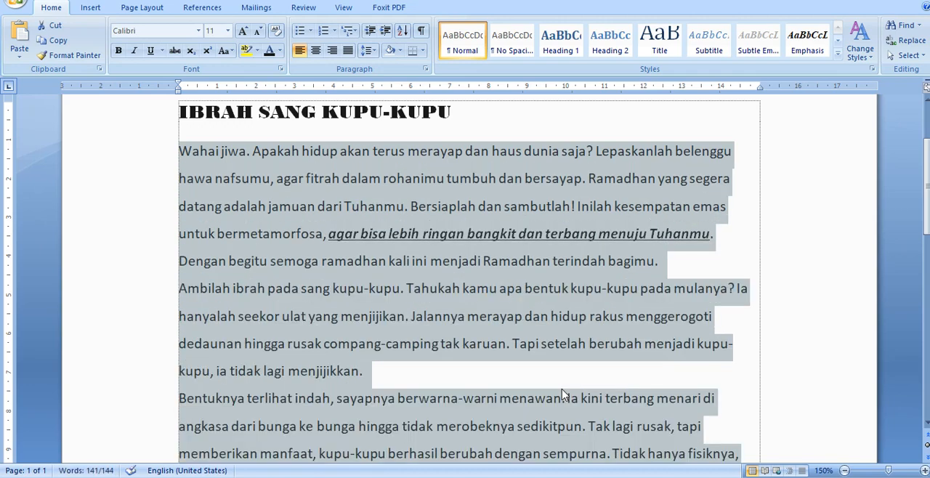
key(ctrl+2)
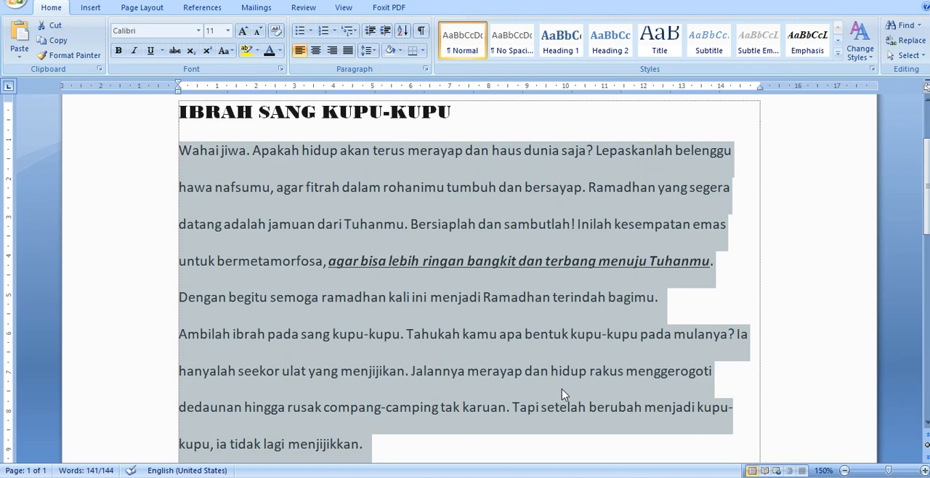
key(ctrl+1)
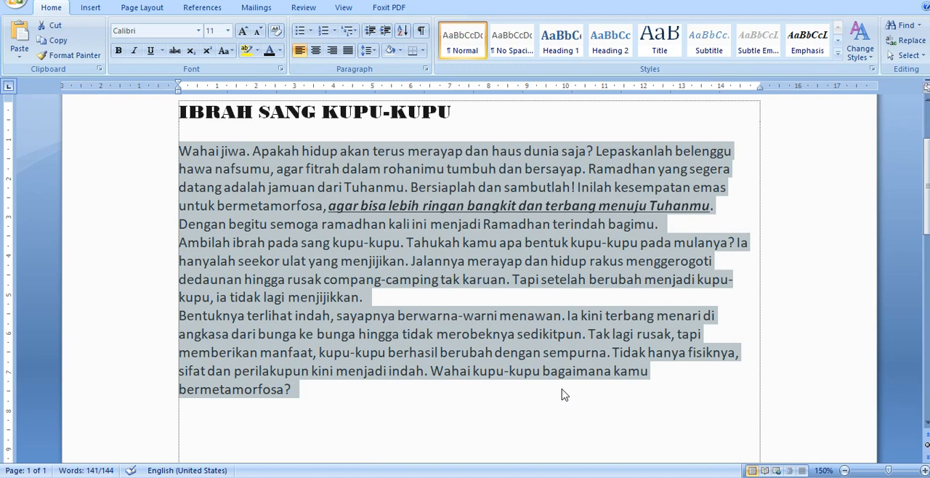
Insert an empty line before "Dengan begitu semoga" in the first body paragraph and remove it, keeping the body single-spaced
click(734, 211)
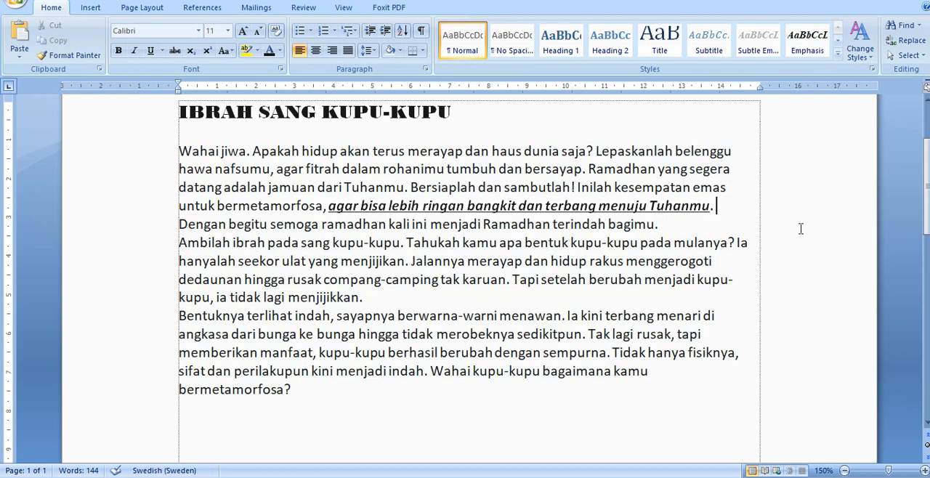
key(Right)
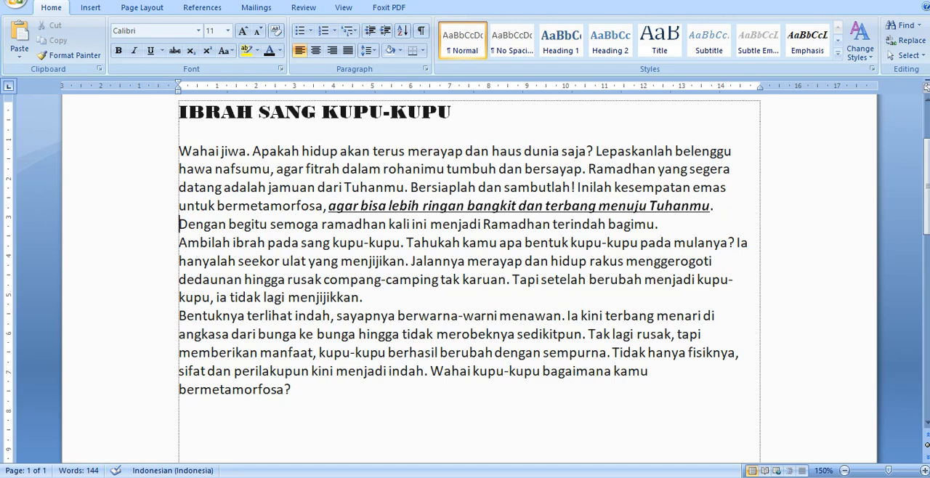
key(Return)
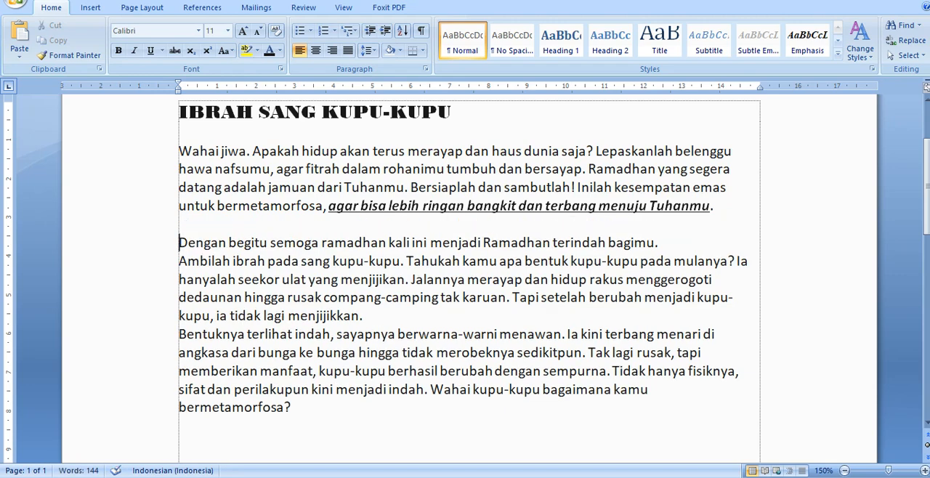
key(Up)
key(BackSpace)
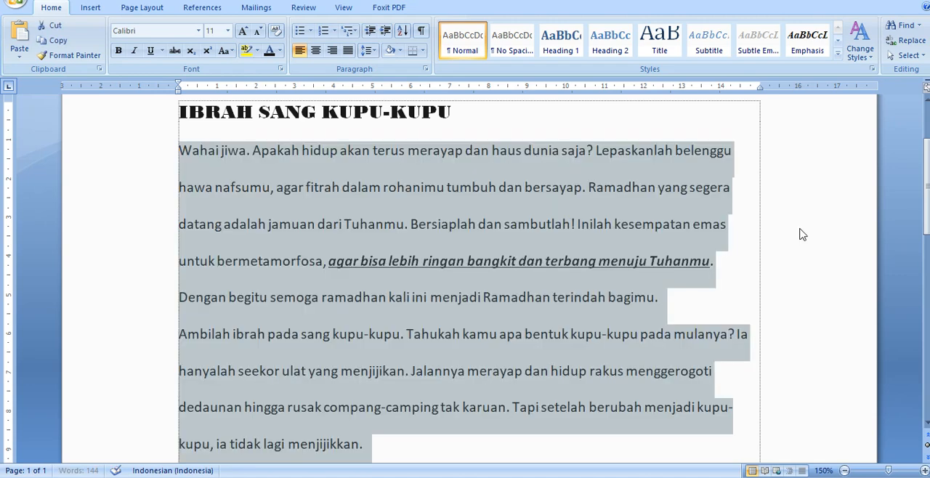
key(ctrl+1)
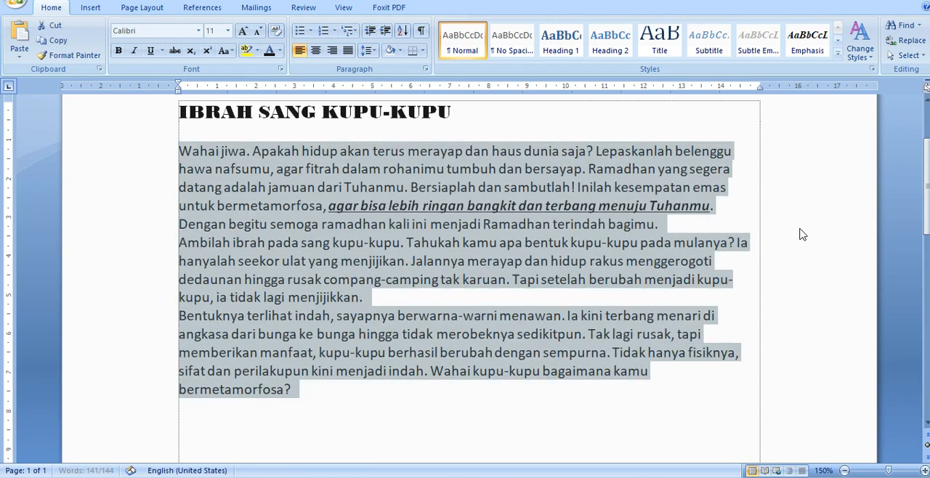
Insert an empty line before the "Ambilah ibrah" paragraph and another before the "Bentuknya terlihat indah" paragraph
key(Down)
key(Up)
key(Up)
key(ctrl+Up)
key(ctrl+Up)
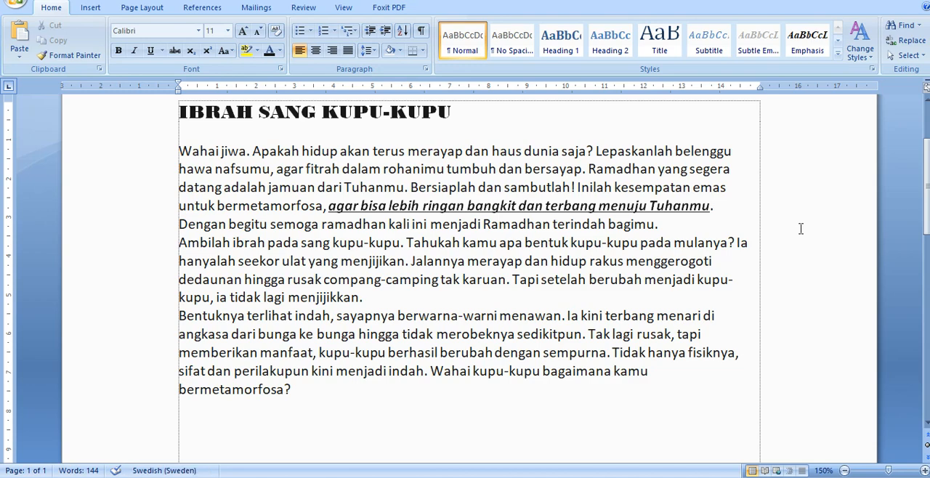
key(Return)
key(Down)
key(Down)
key(Down)
key(Down)
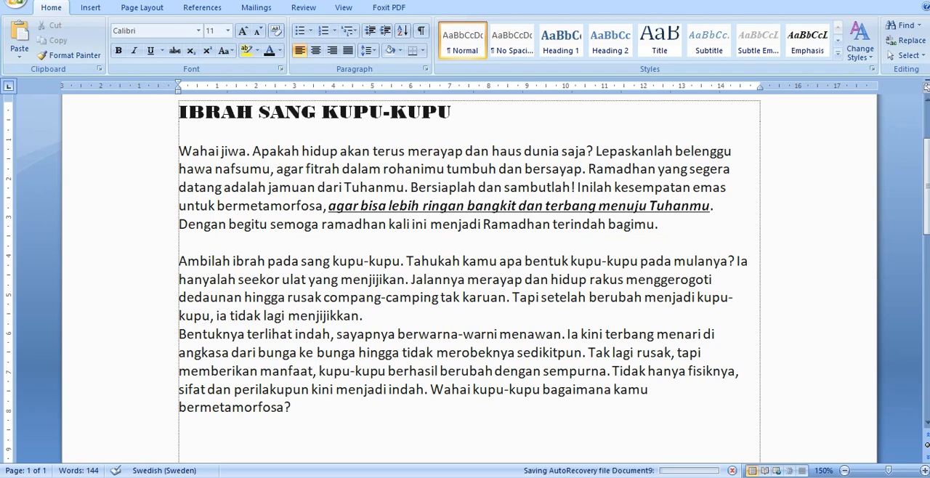
key(Return)
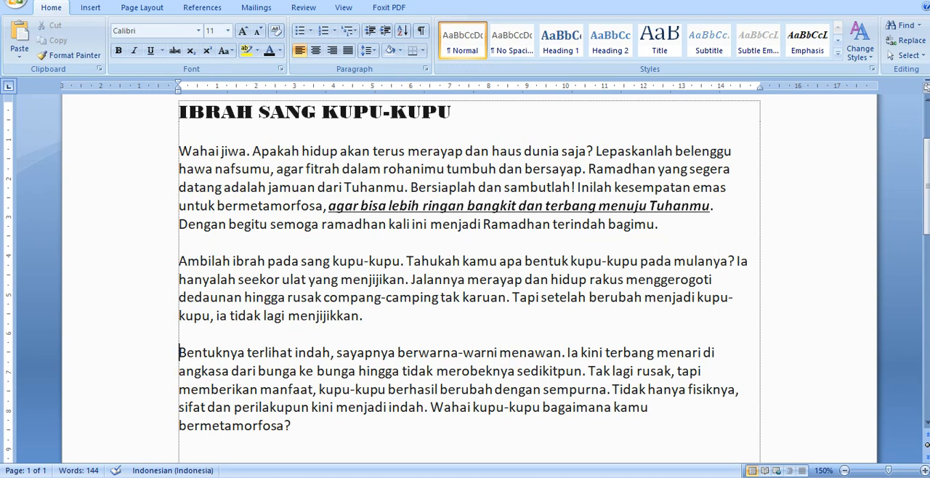
Delete the empty lines separating the three body paragraphs
click(180, 334)
key(Delete)
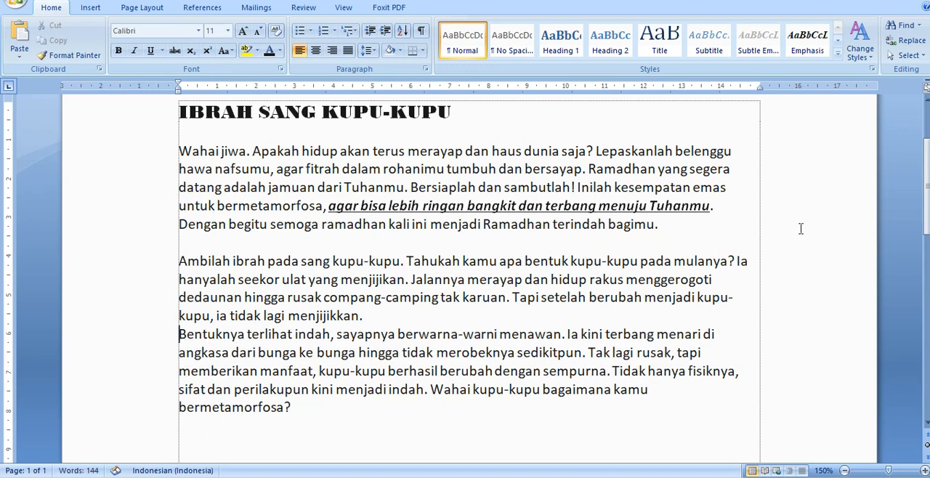
key(Up)
key(Up)
key(Up)
key(Up)
key(Up)
key(Delete)
Add space before each of the three body paragraphs using paragraph formatting
key(Up)
key(Up)
key(Up)
key(Up)
key(Up)
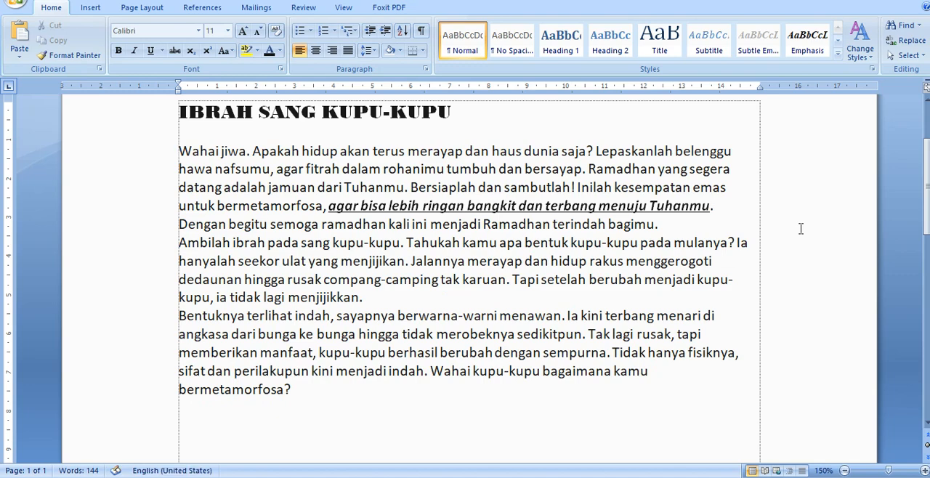
key(ctrl+shift+Down)
key(ctrl+shift+Down)
key(ctrl+shift+Down)
key(ctrl+shift+Down)
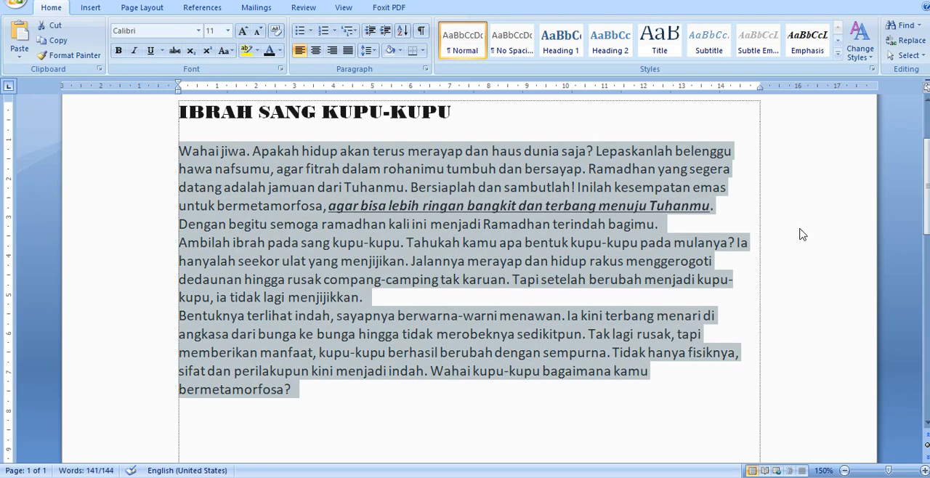
key(ctrl+0)
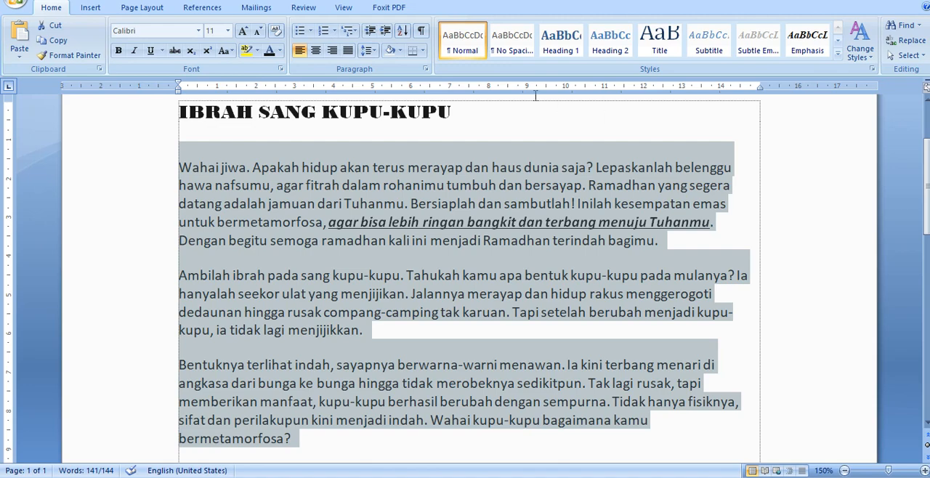
Center the title "IBRAH SANG KUPU-KUPU"
click(300, 50)
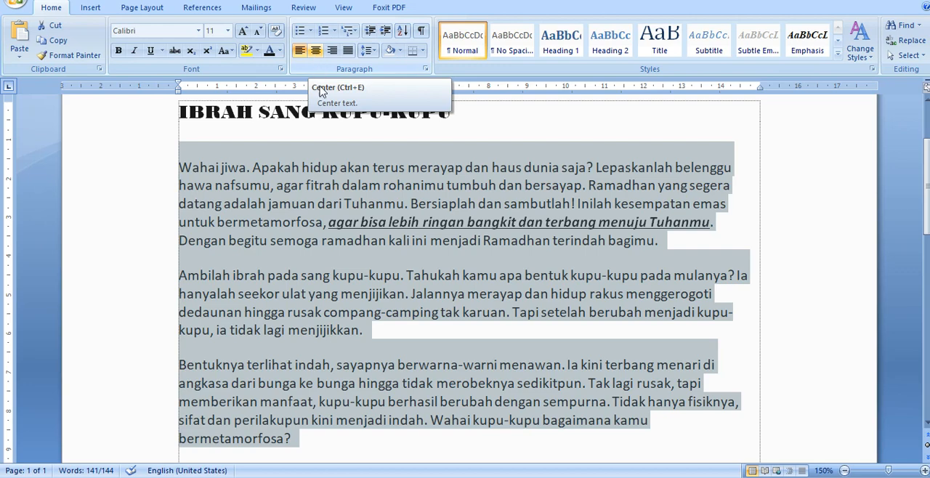
click(317, 111)
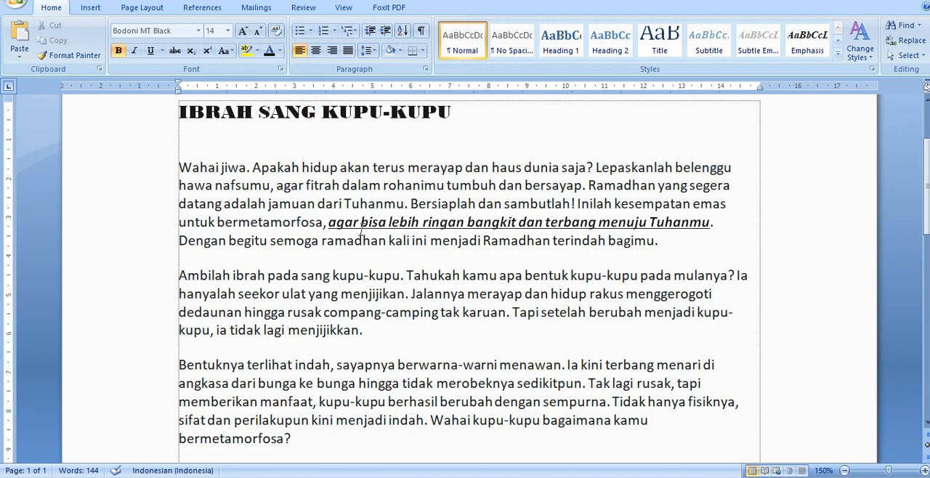
key(ctrl+e)
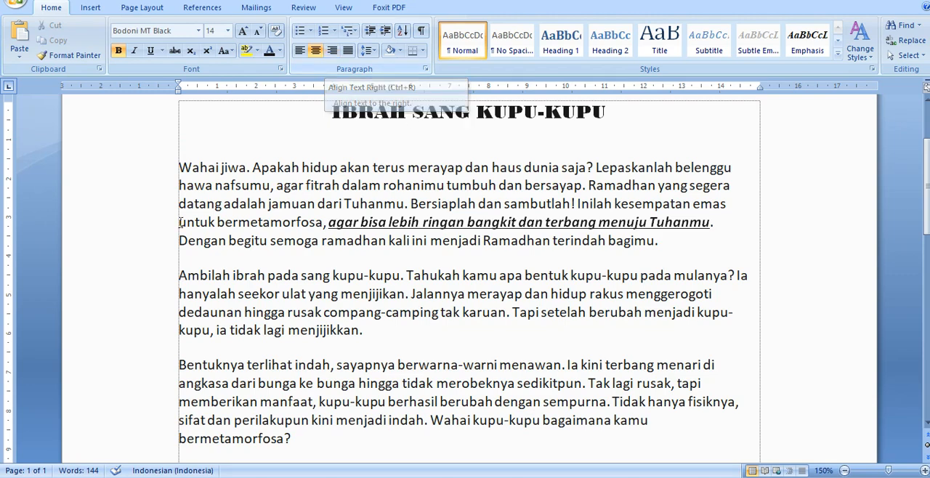
Try right alignment on the three body paragraphs and set them to justified
drag(148, 168, 160, 451)
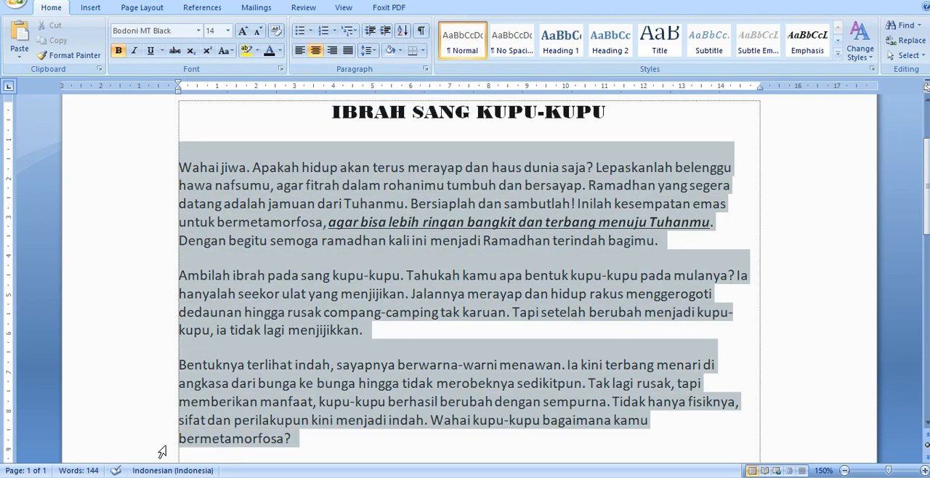
key(ctrl+r)
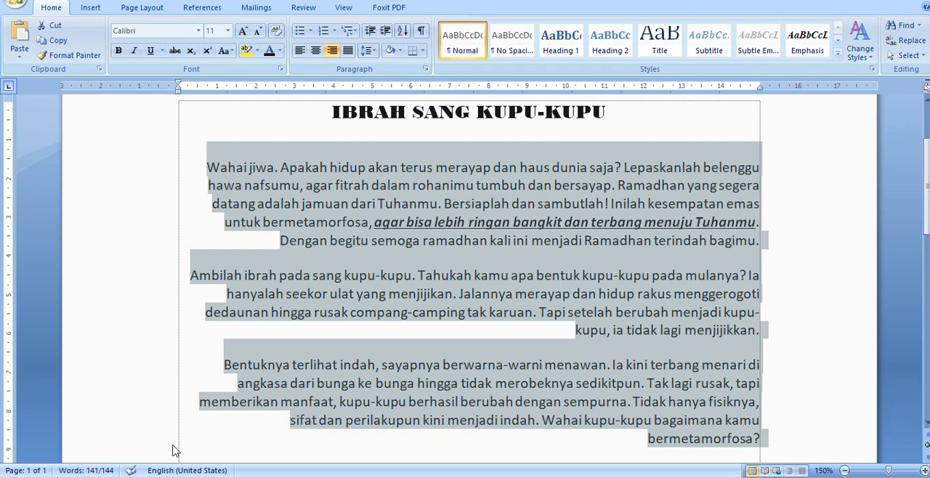
click(348, 51)
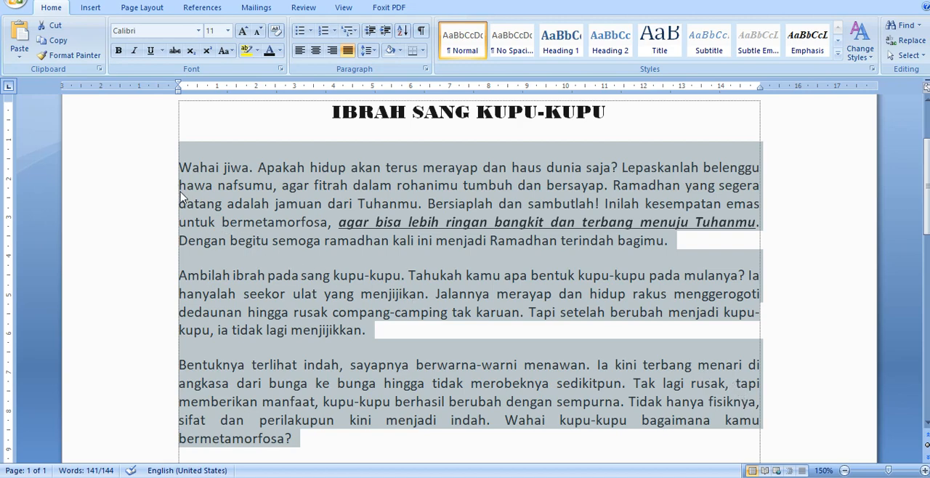
Apply a one-level hanging indent to the first body paragraph and remove it
click(186, 238)
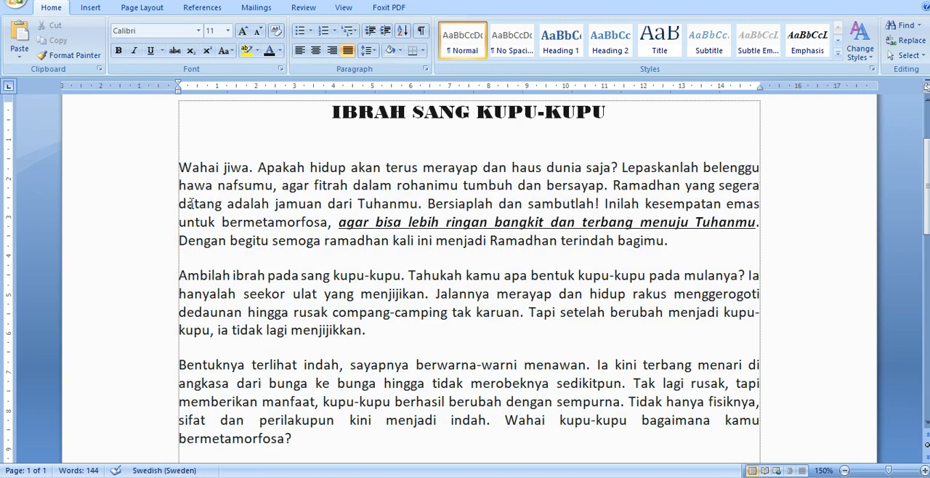
key(ctrl+t)
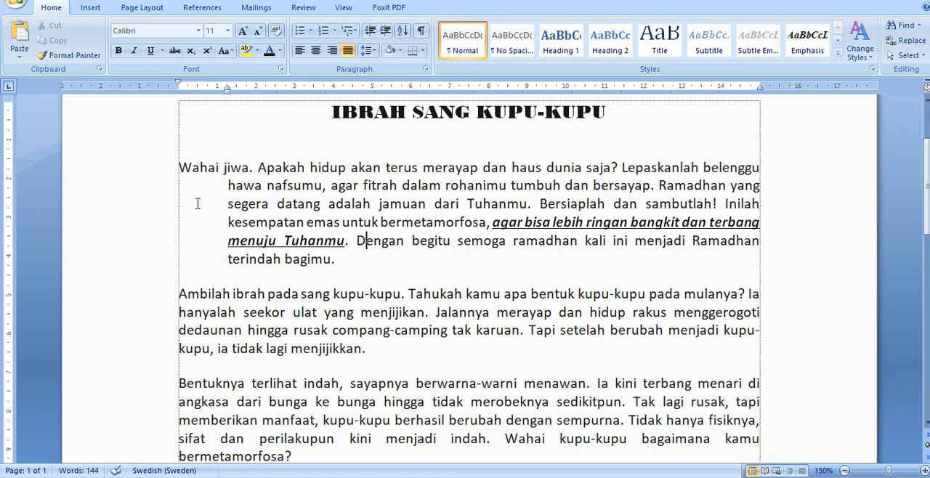
key(ctrl+shift+t)
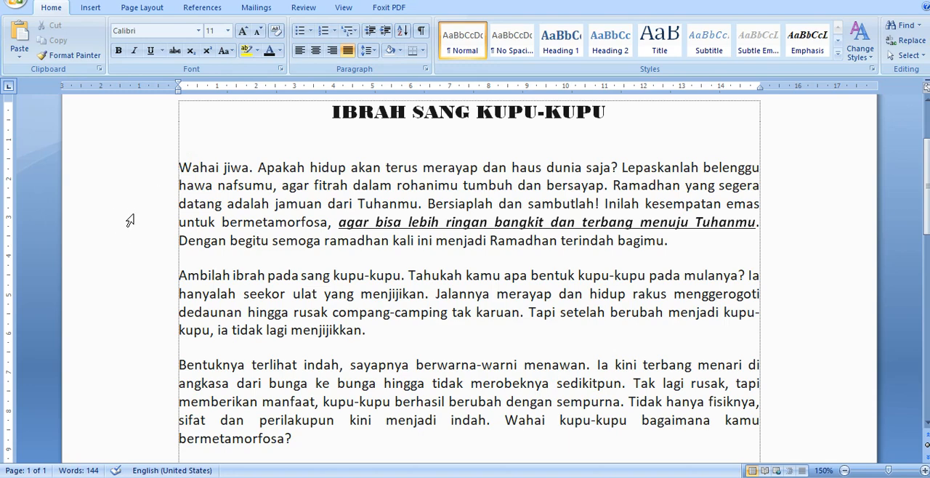
Select the three body paragraphs, indent them one level from the left margin and remove that indent
drag(145, 166, 174, 441)
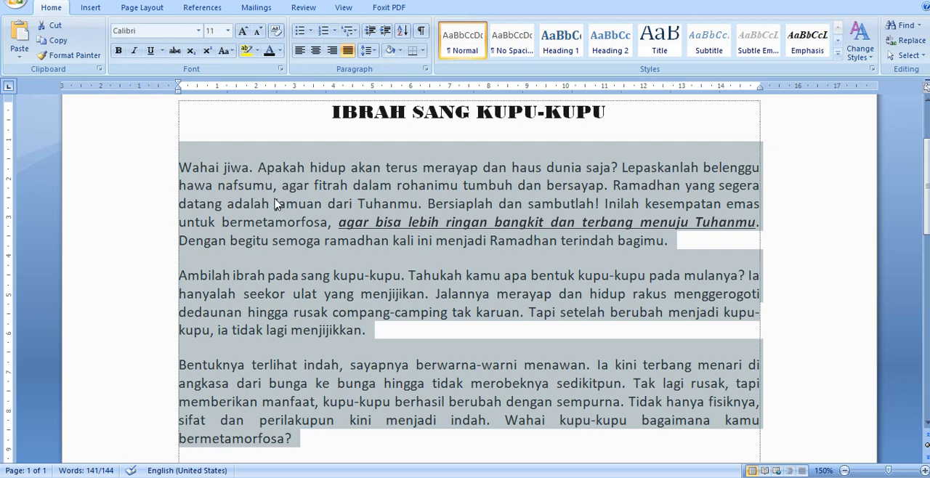
key(ctrl+m)
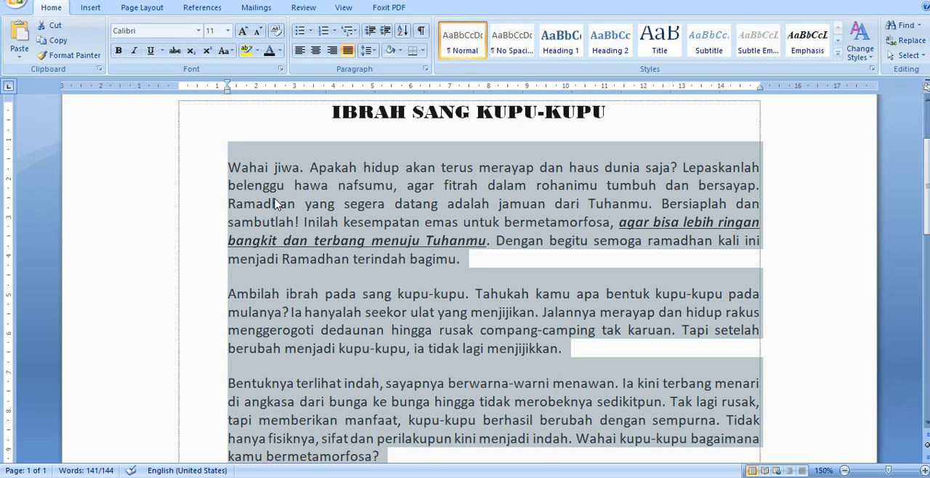
key(ctrl+shift+m)
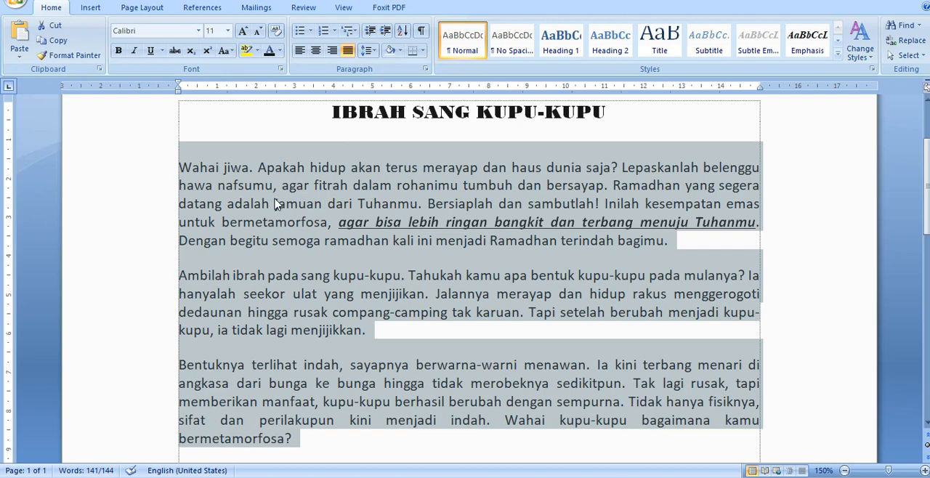
Apply a four-level hanging indent to the three selected body paragraphs
key(ctrl+t)
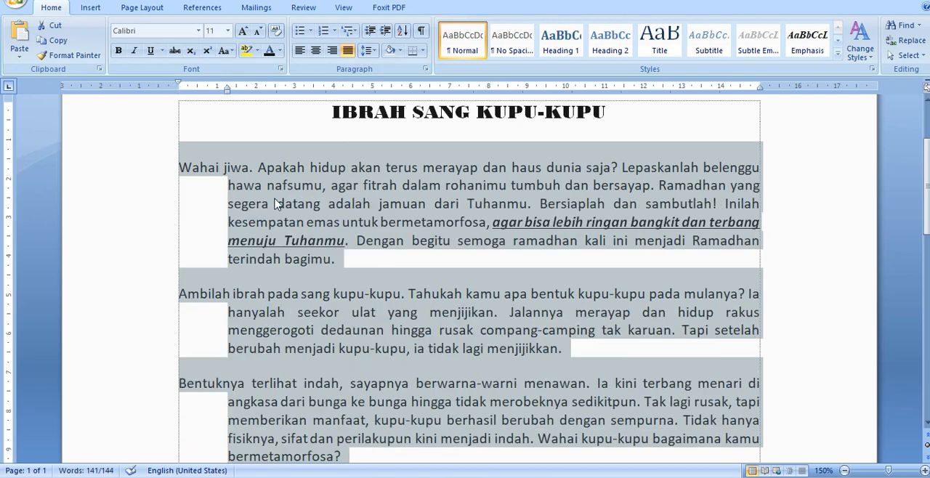
key(ctrl+t)
key(ctrl+t)
key(ctrl+t)
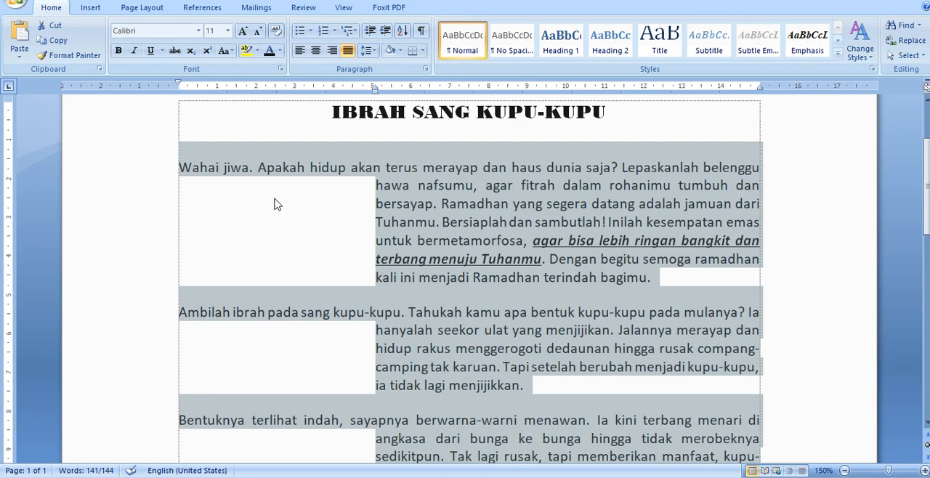
Remove the hanging indent from the three selected body paragraphs so all their lines start at the left margin
key(ctrl+shift+t)
key(ctrl+shift+t)
key(ctrl+shift+t)
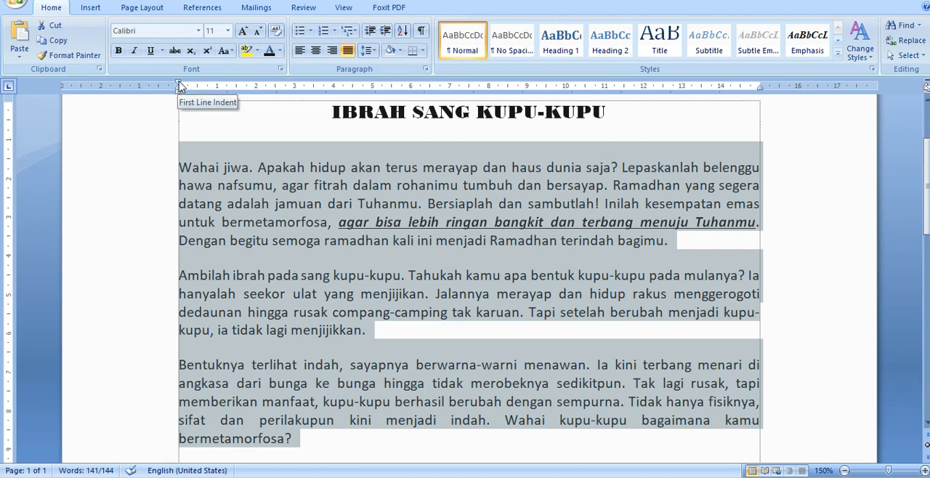
Try a 1 cm first-line indent and a 1 cm hanging indent on the three body paragraphs, and undo them
drag(181, 87, 217, 97)
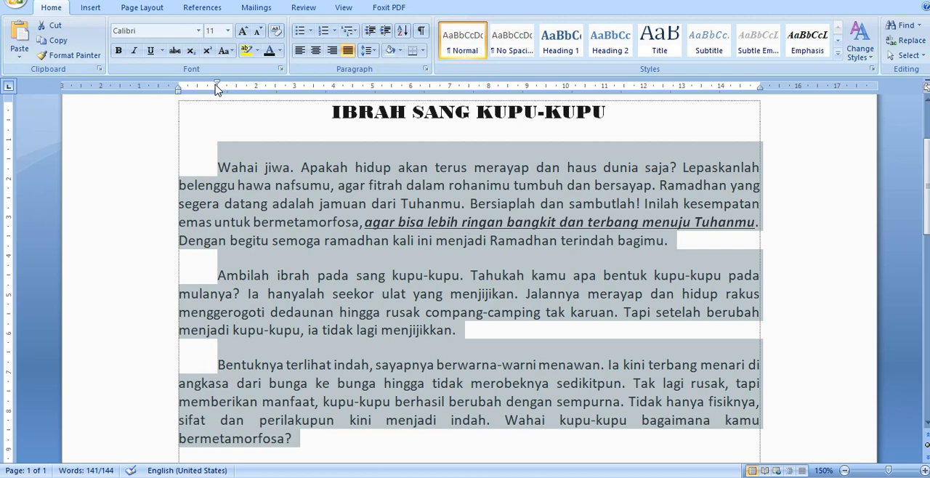
mouse_move(216, 88)
mouse_down()
mouse_move(180, 91)
mouse_move(217, 93)
mouse_up()
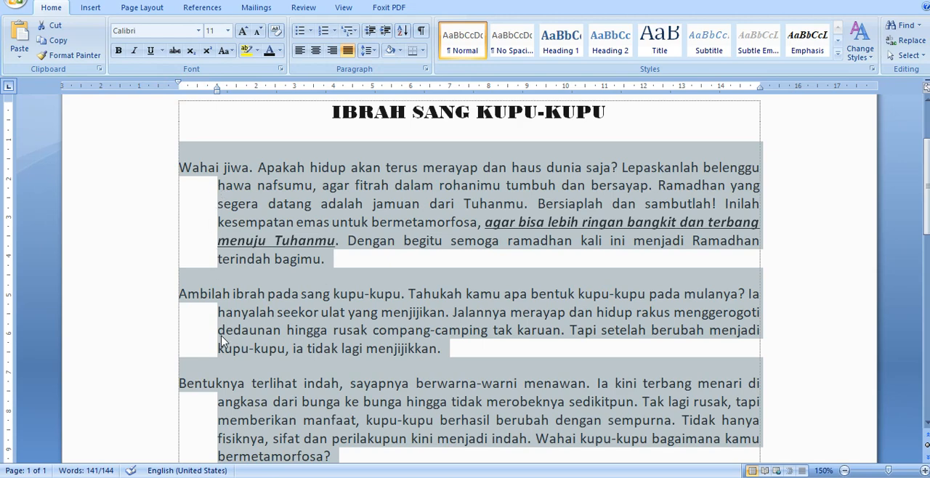
key(ctrl+z)
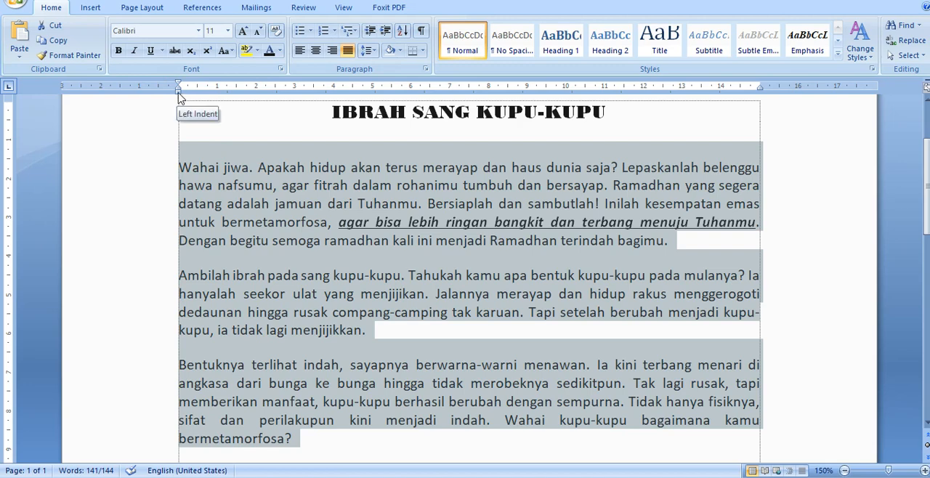
Try a 1 cm left indent and a 1 cm first-line indent on the three body paragraphs, undoing each one
drag(179, 93, 216, 95)
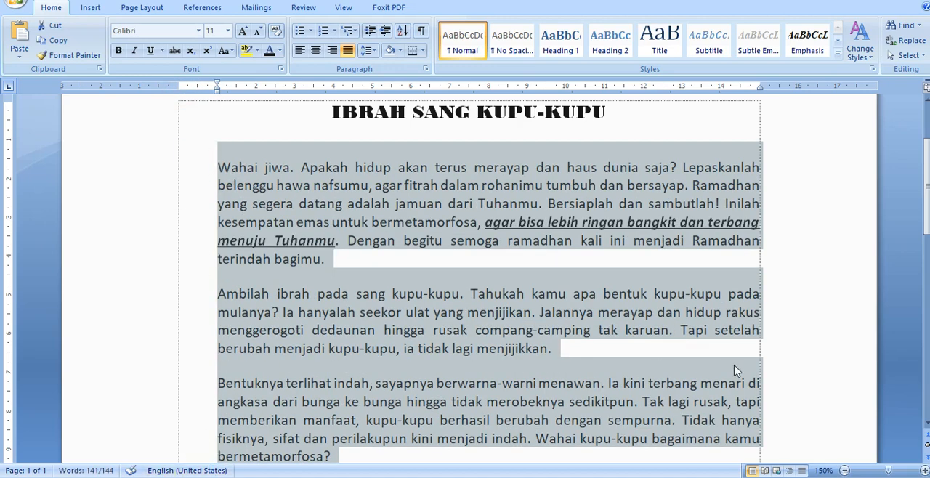
key(ctrl+z)
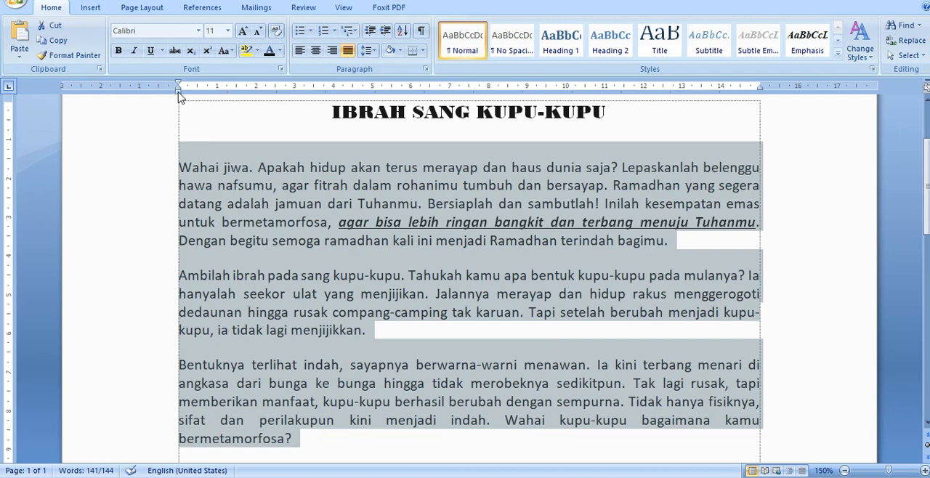
drag(178, 85, 218, 86)
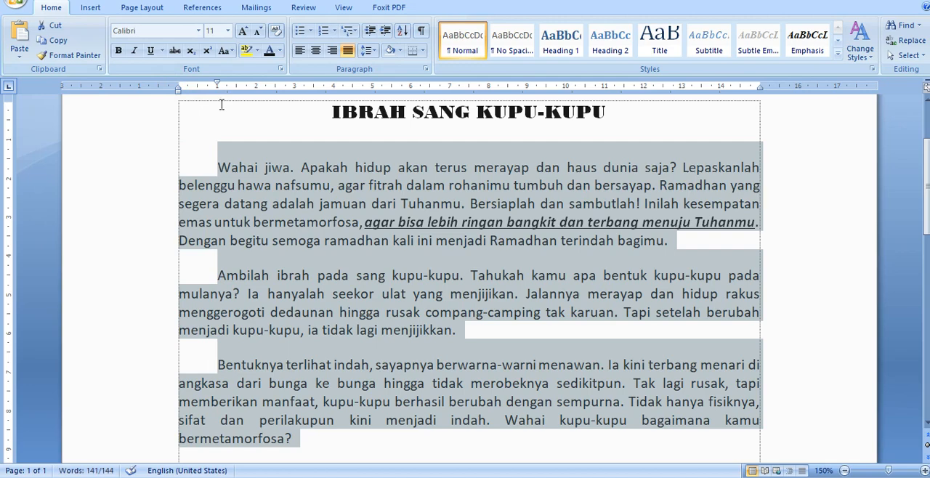
key(ctrl+z)
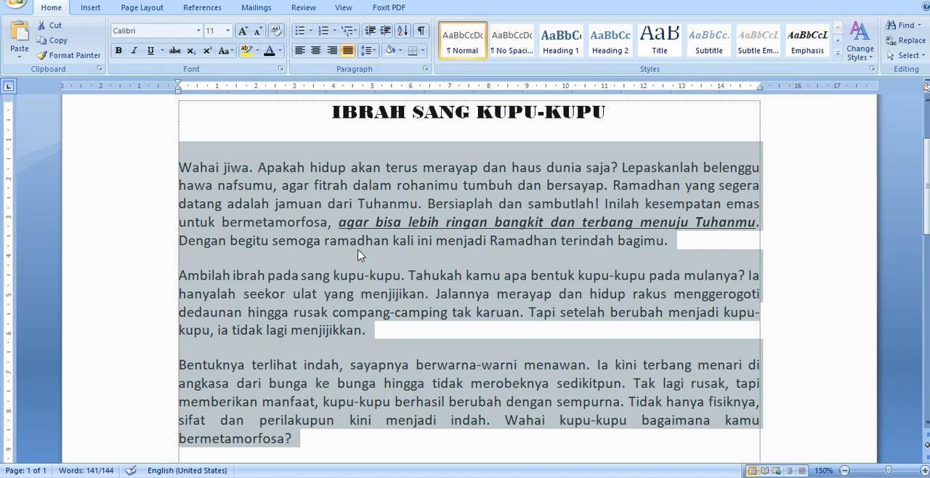
Try indenting the three body paragraphs one level and reducing their hanging indent so only first lines stay indented, and undo both changes
key(ctrl+m)
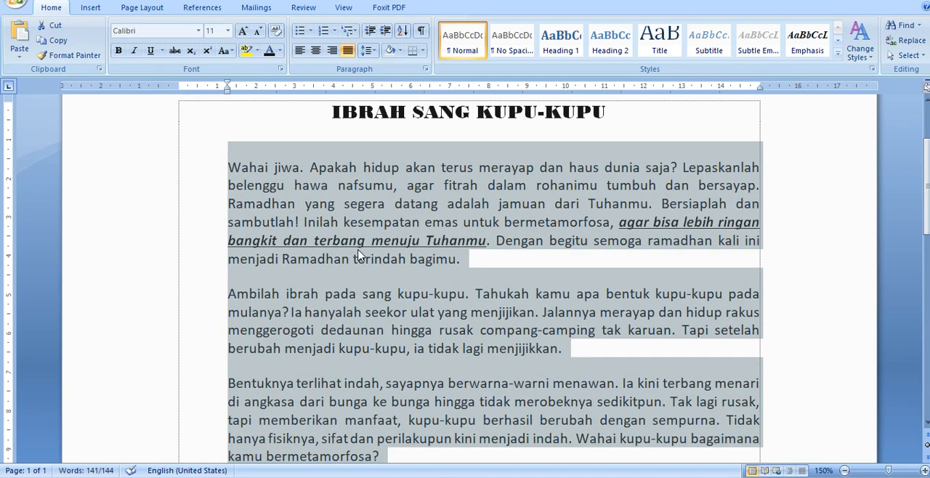
key(ctrl+shift+t)
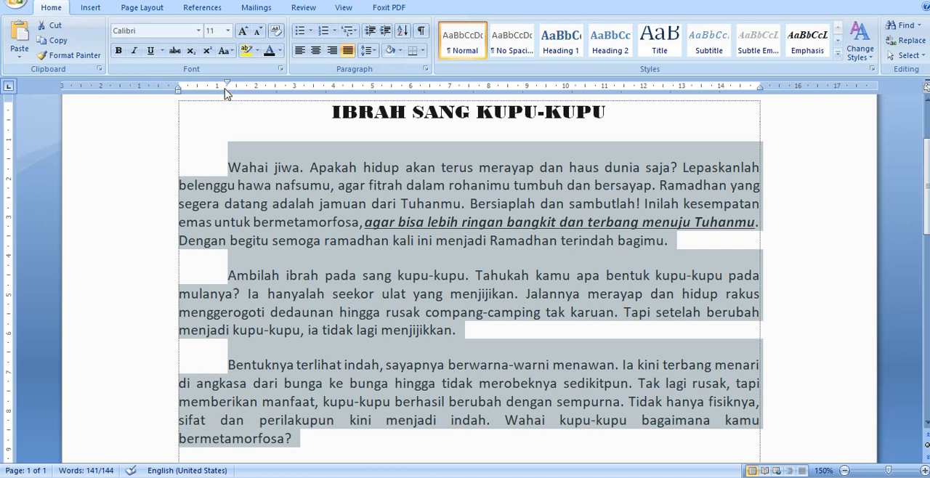
key(ctrl+z)
key(ctrl+z)
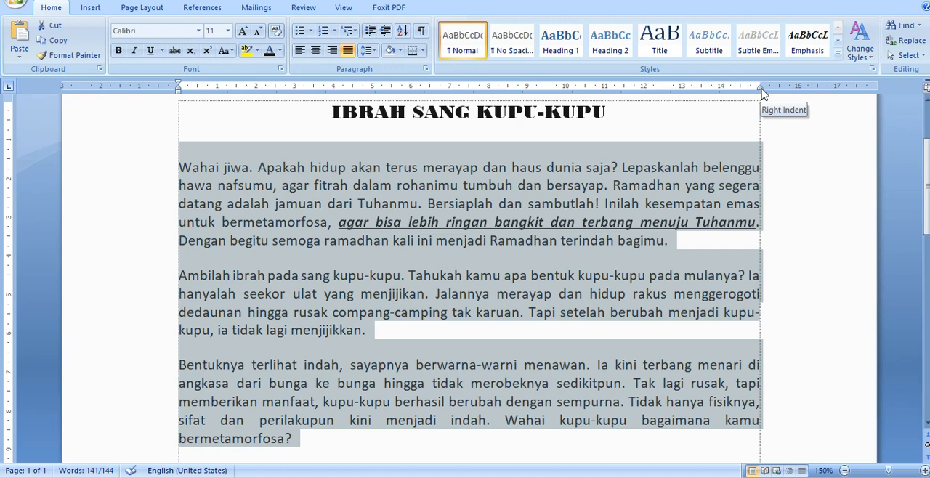
Try a 1 cm right indent on the three body paragraphs and undo it
drag(762, 89, 721, 88)
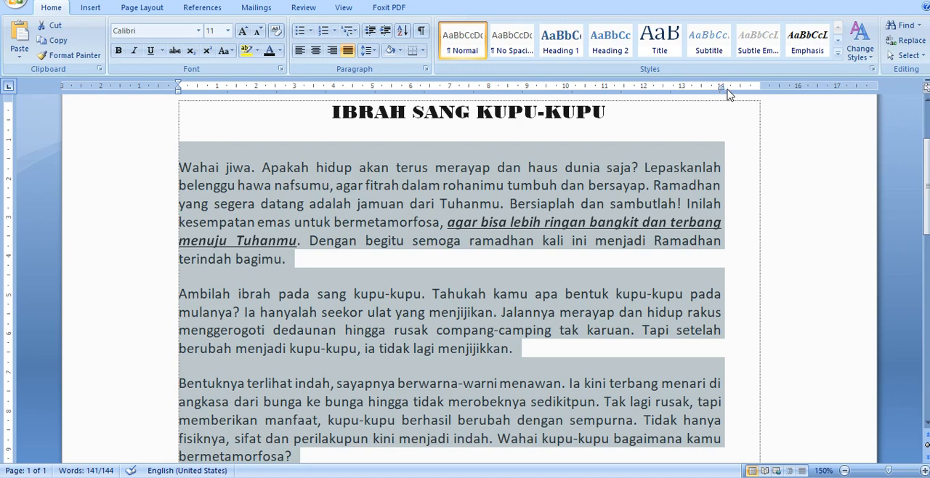
key(ctrl+z)
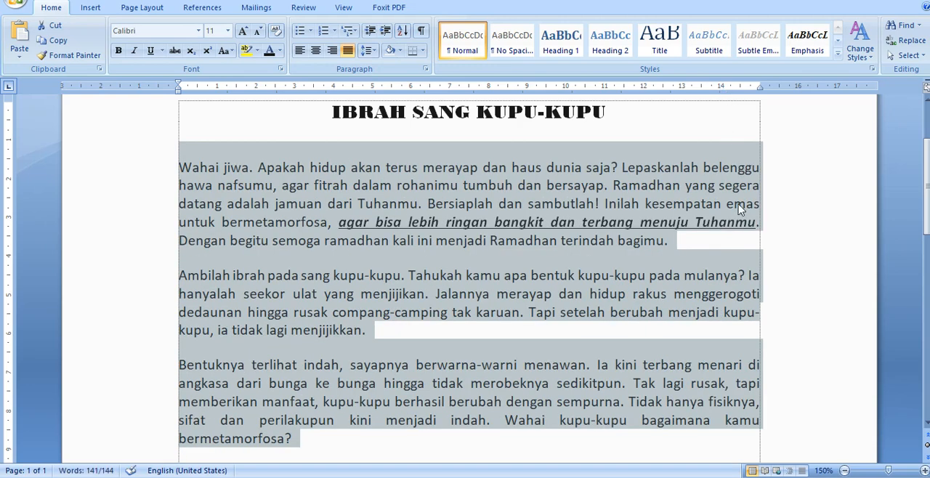